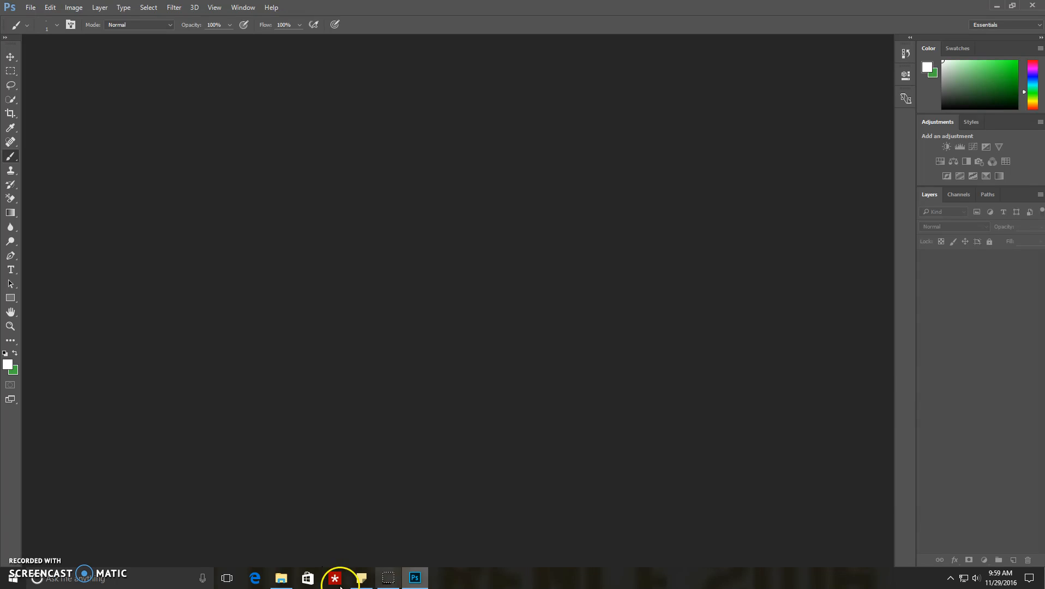
Step: Open the green-screen photo IMG_2376 from the desktop pictures folder in Photoshop
left_click(282, 575)
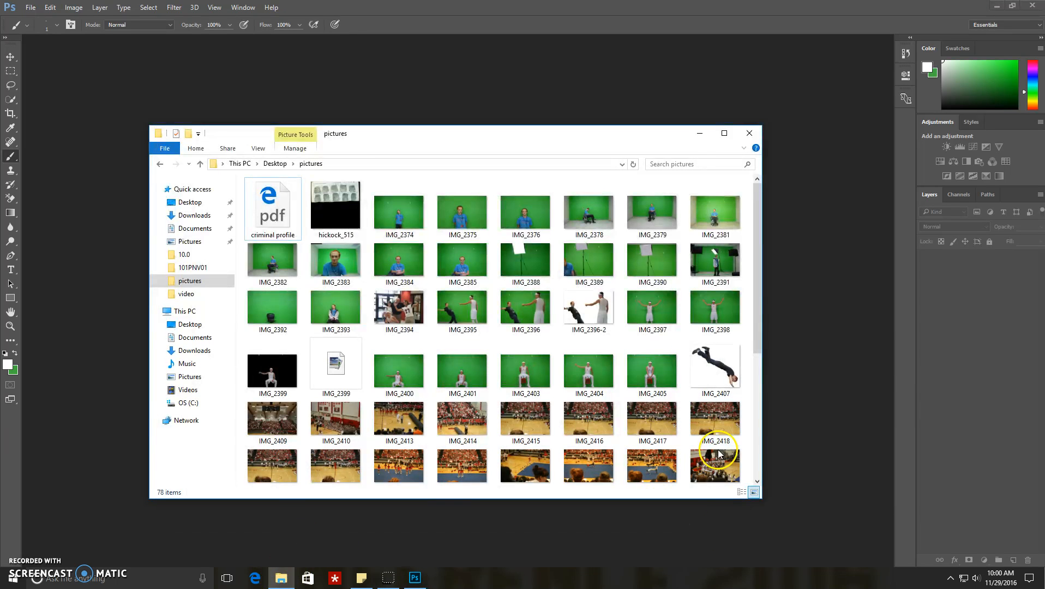
double_click(535, 222)
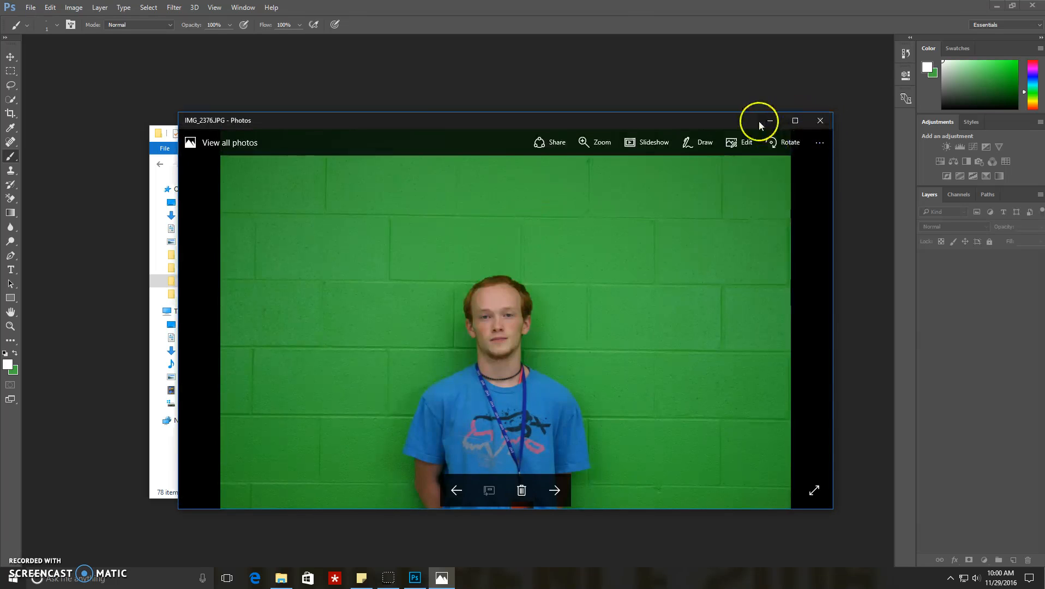
left_click(813, 120)
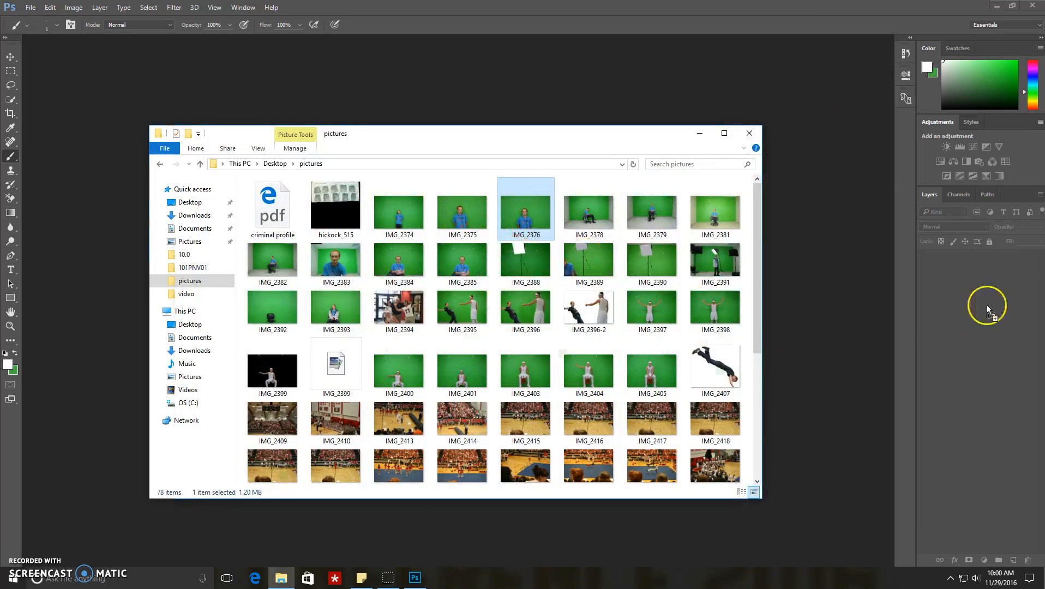
left_click(833, 143)
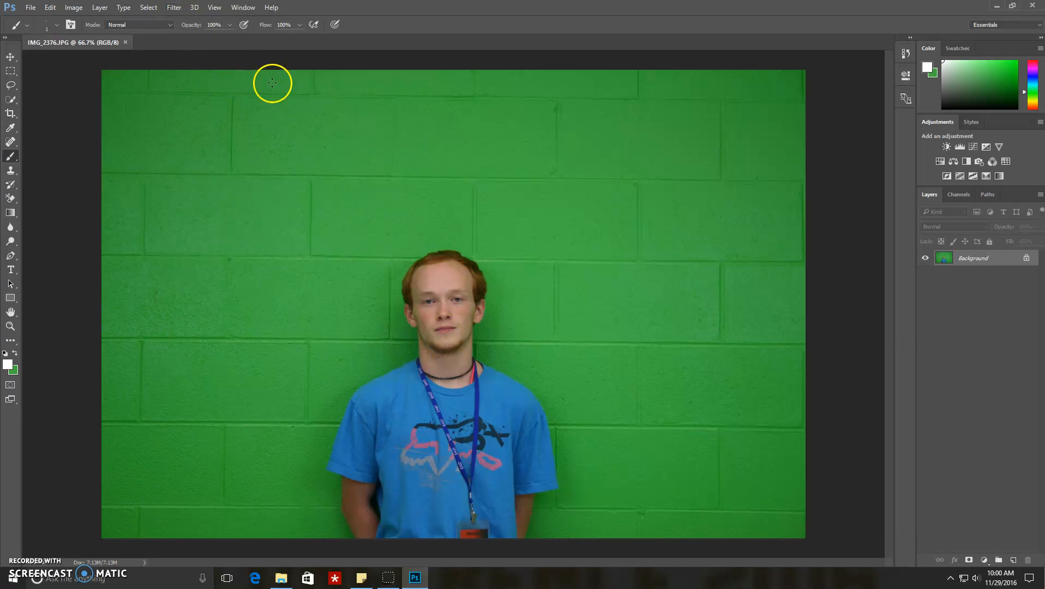
Step: Select the green wall behind the person using Color Range with Sampled Colors
left_click(148, 8)
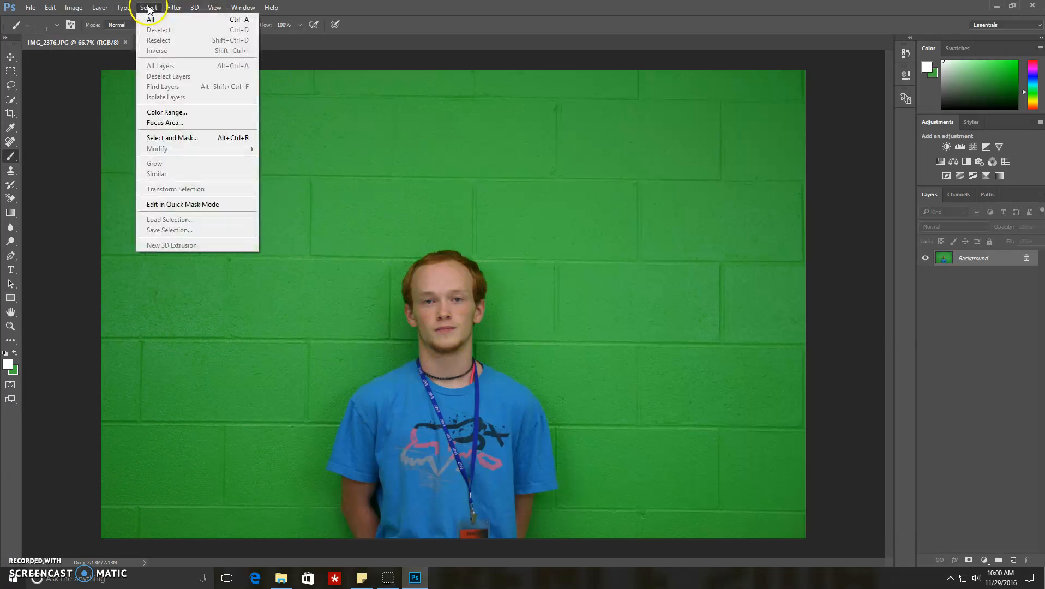
left_click(189, 113)
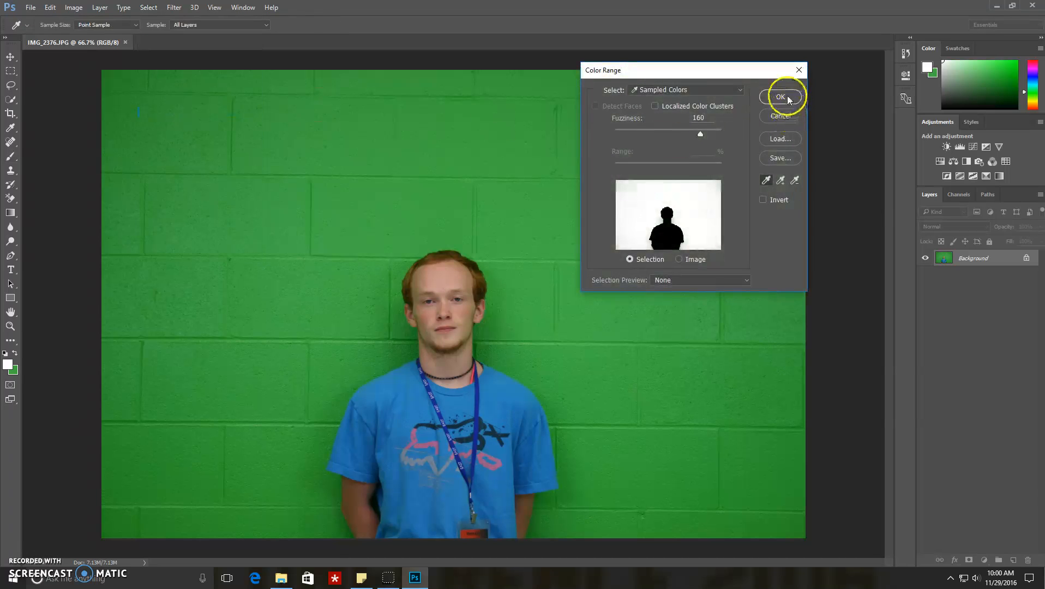
left_click(781, 97)
key("b")
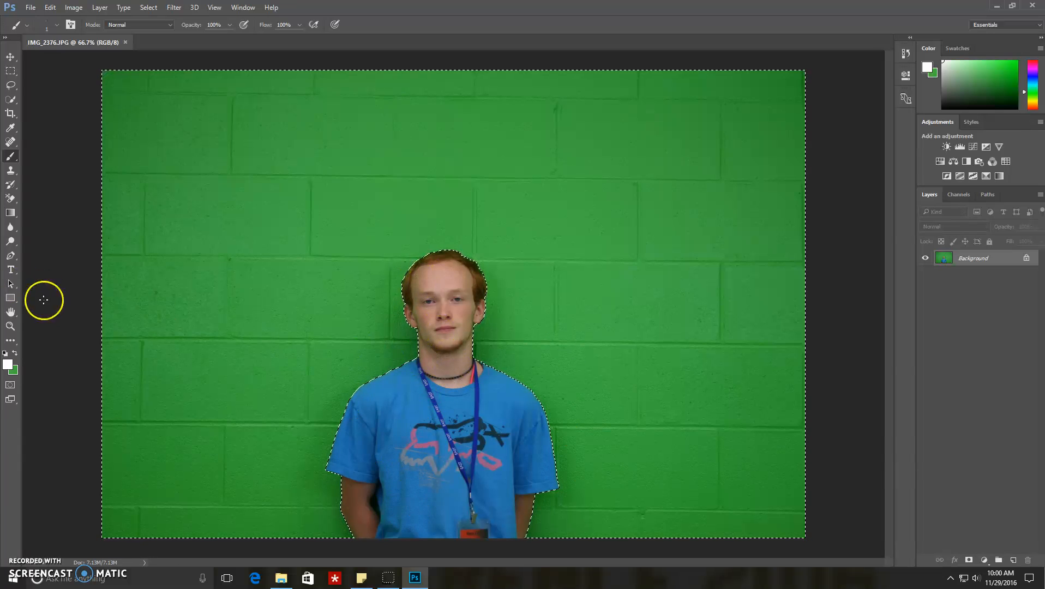
Step: Erase the selected green wall around the person with the Background Eraser, including the area beside the arm
left_click(10, 198)
left_click_drag(256, 171, 801, 227)
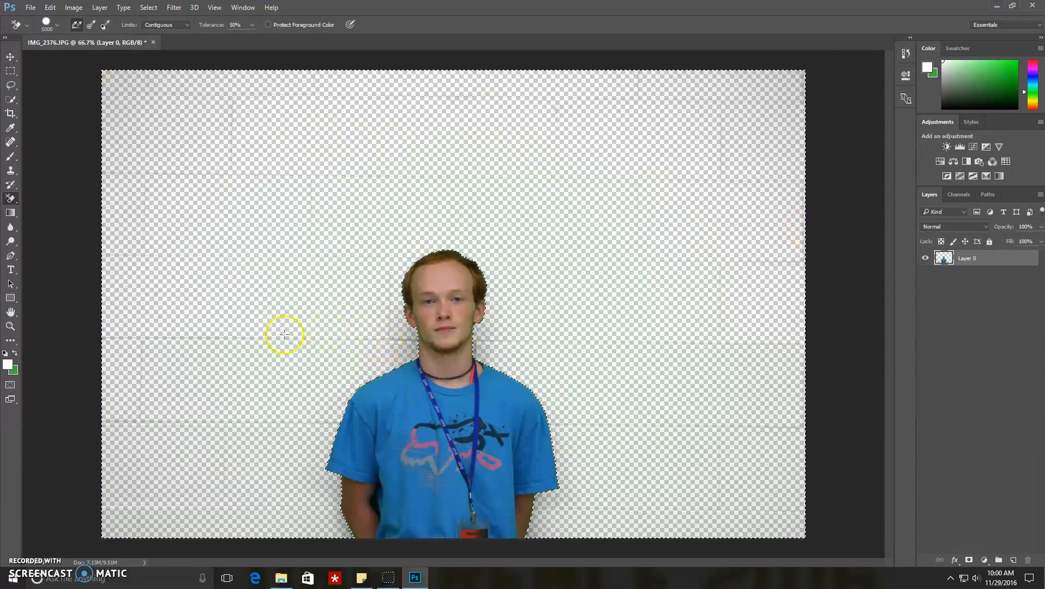
left_click_drag(337, 522, 336, 486)
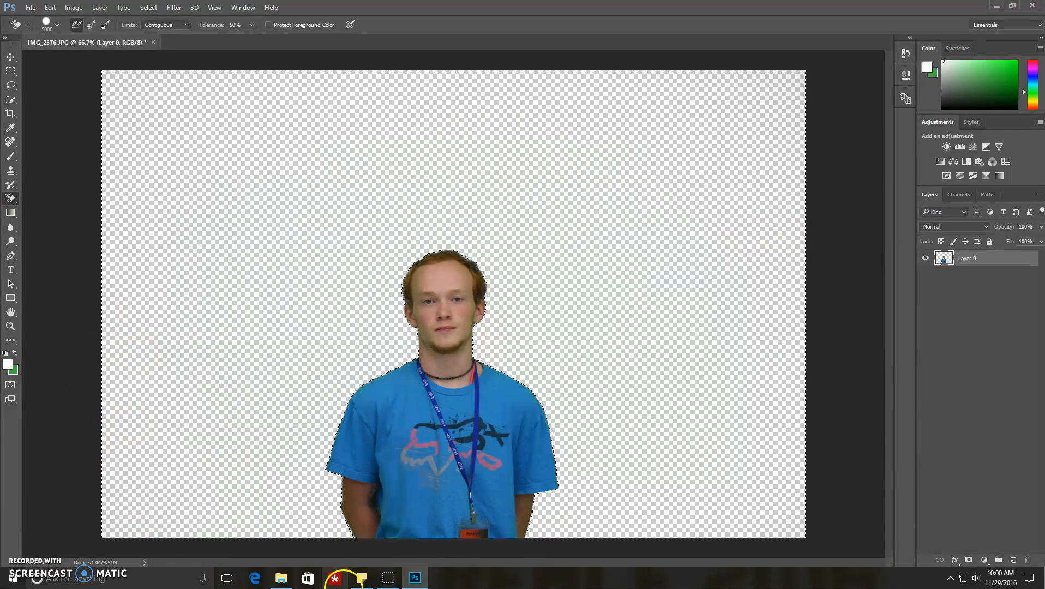
Step: Open the Minecraft characters image thD1KK8QZY from the Pictures library as a second Photoshop document
mouse_move(281, 577)
left_click(305, 538)
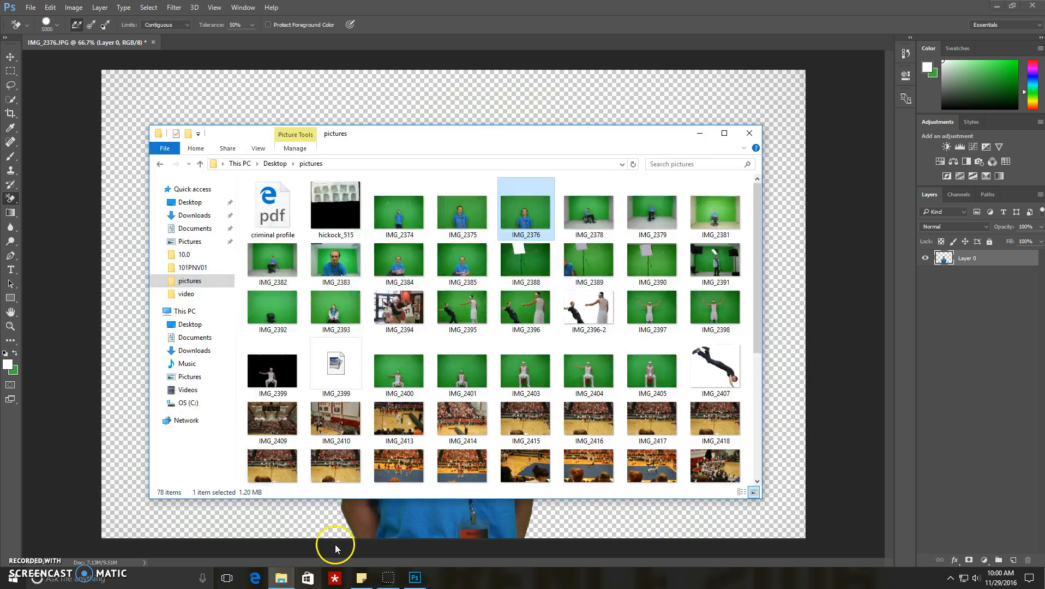
left_click(195, 380)
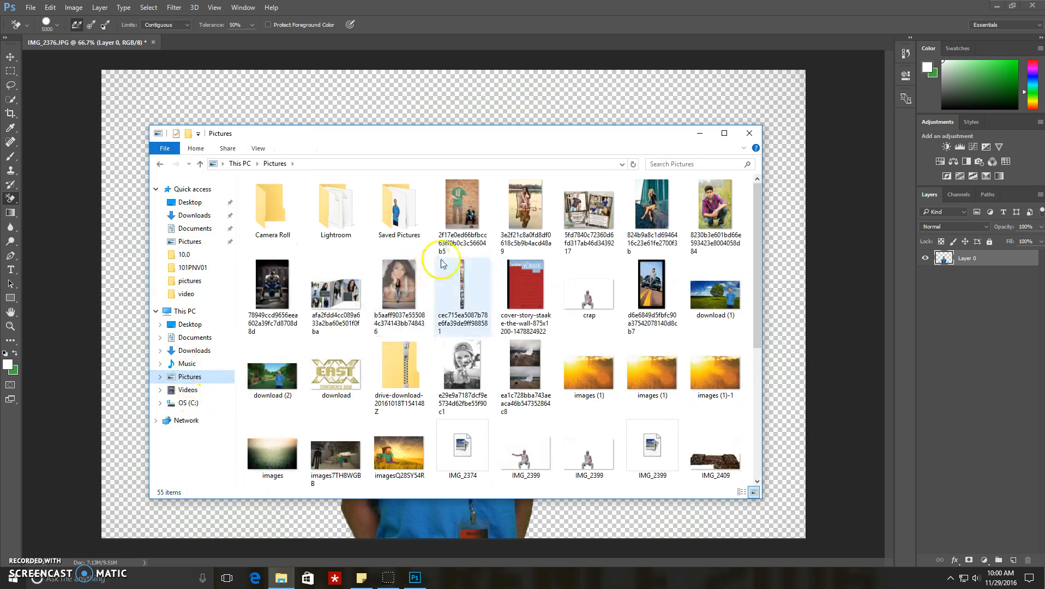
scroll(498, 305, "down", 3)
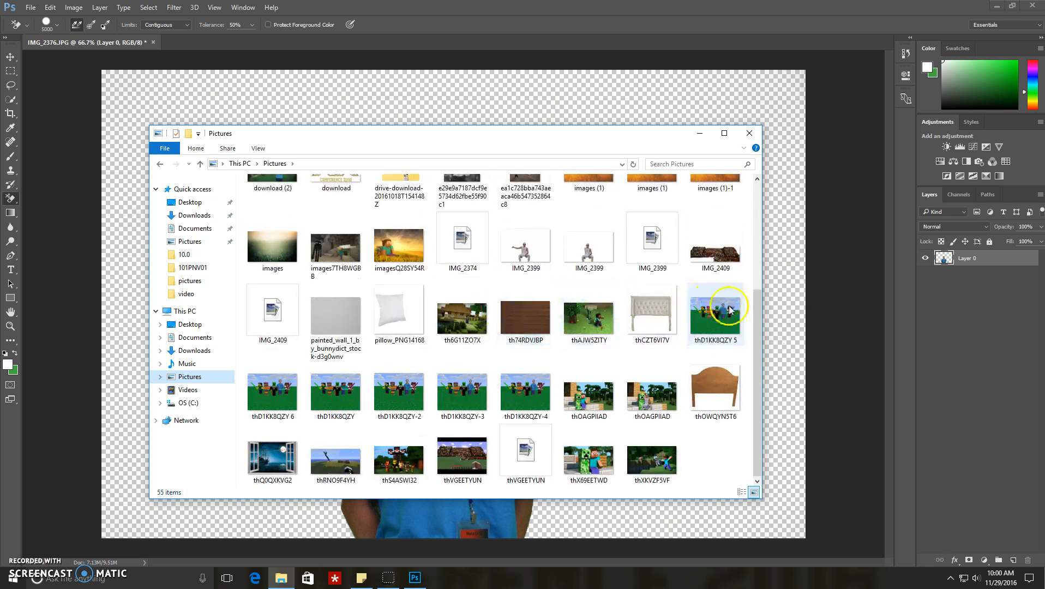
double_click(340, 401)
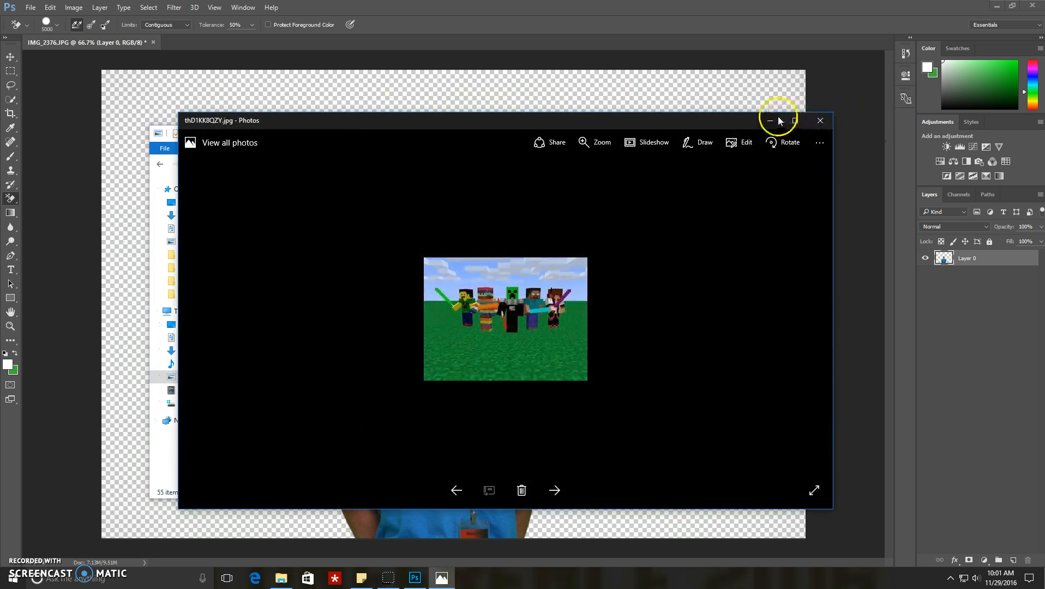
left_click(819, 125)
left_click_drag(338, 394, 974, 281)
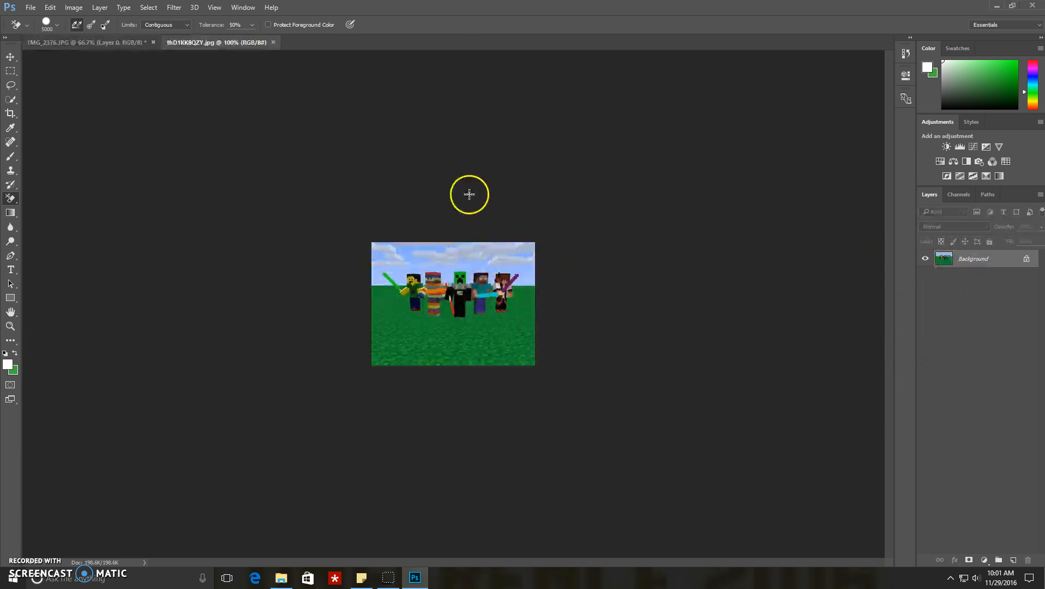
left_click(114, 42)
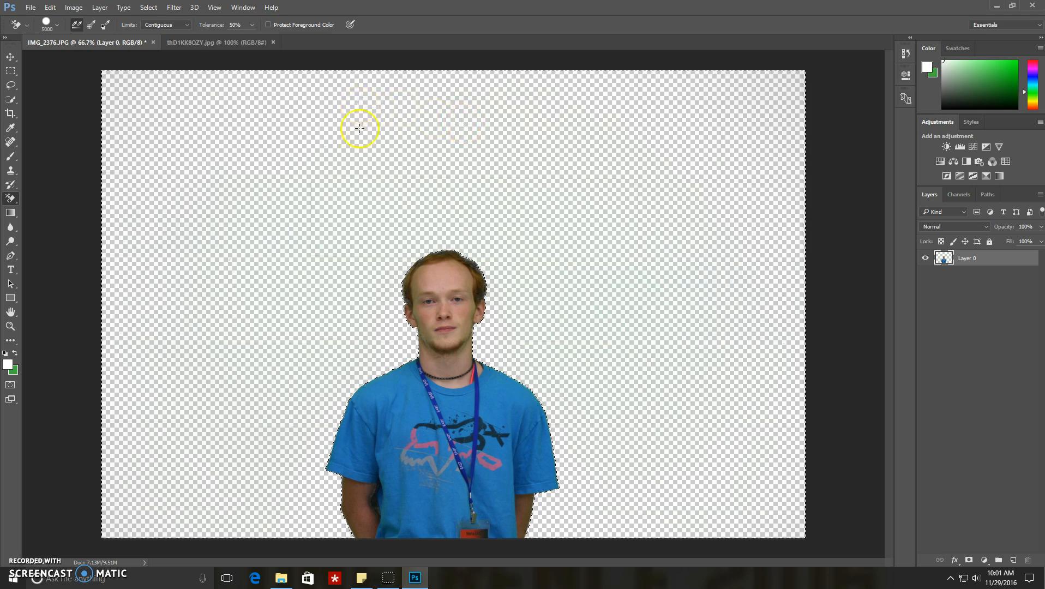
left_click(196, 46)
left_click(137, 42)
left_click(191, 42)
left_click(130, 41)
left_click(197, 38)
Step: Return to the IMG_2376 document and clear its selection
left_click(106, 42)
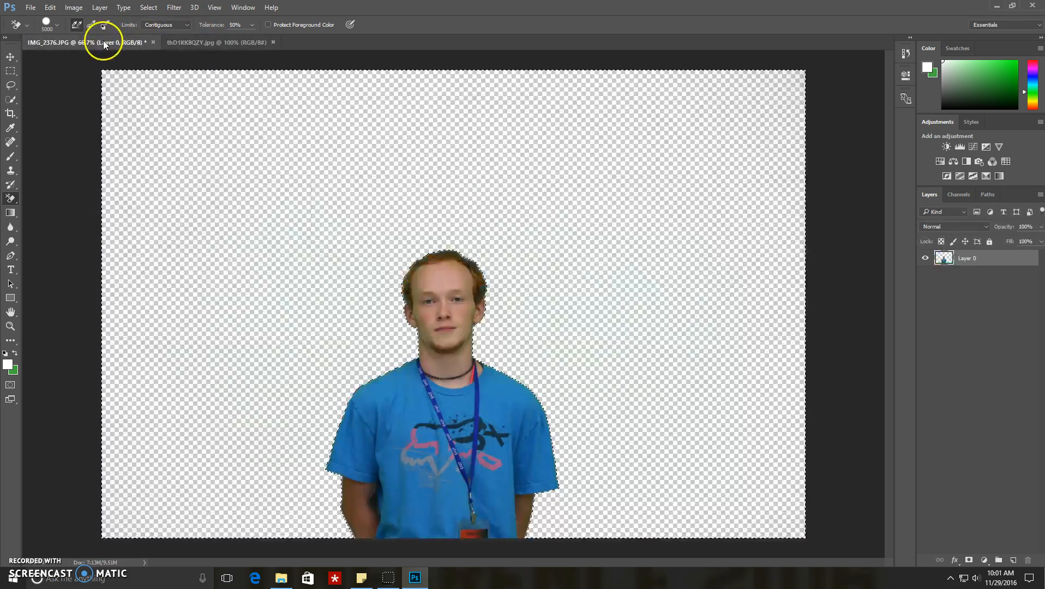
left_click(149, 7)
left_click(156, 30)
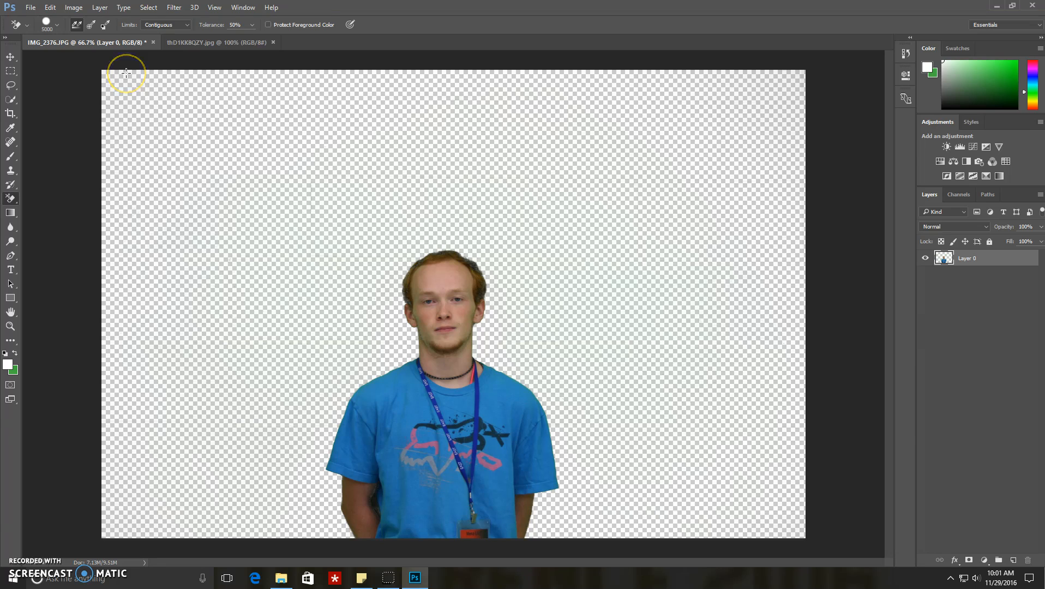
Step: Free-transform the cutout person to about 30% width and 42% height, moving it within the canvas
key("ctrl+t")
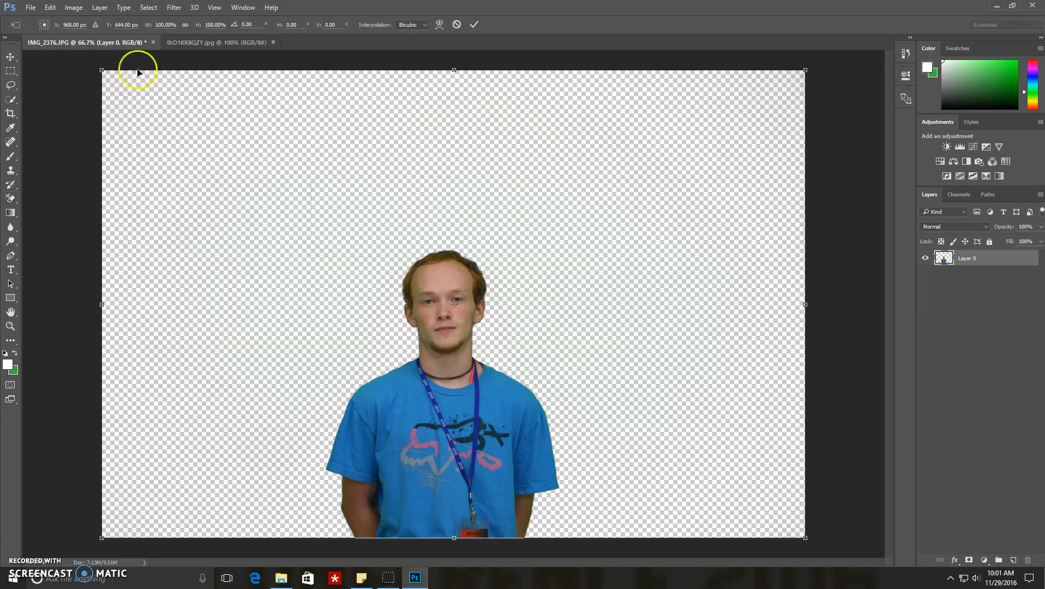
left_click_drag(808, 70, 630, 155)
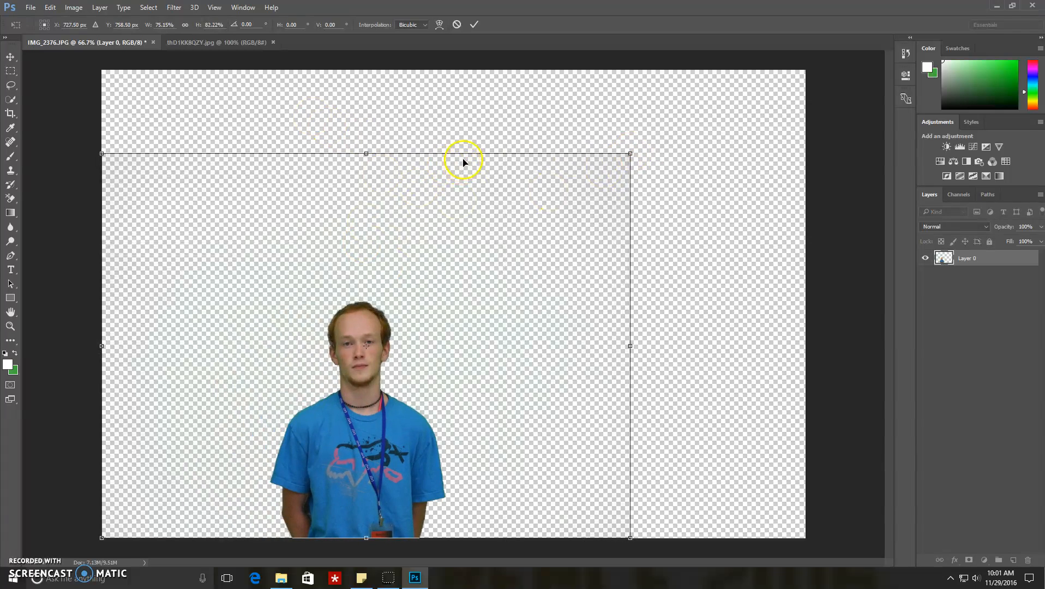
left_click_drag(391, 386, 487, 319)
left_click_drag(727, 82, 407, 276)
left_click(50, 7)
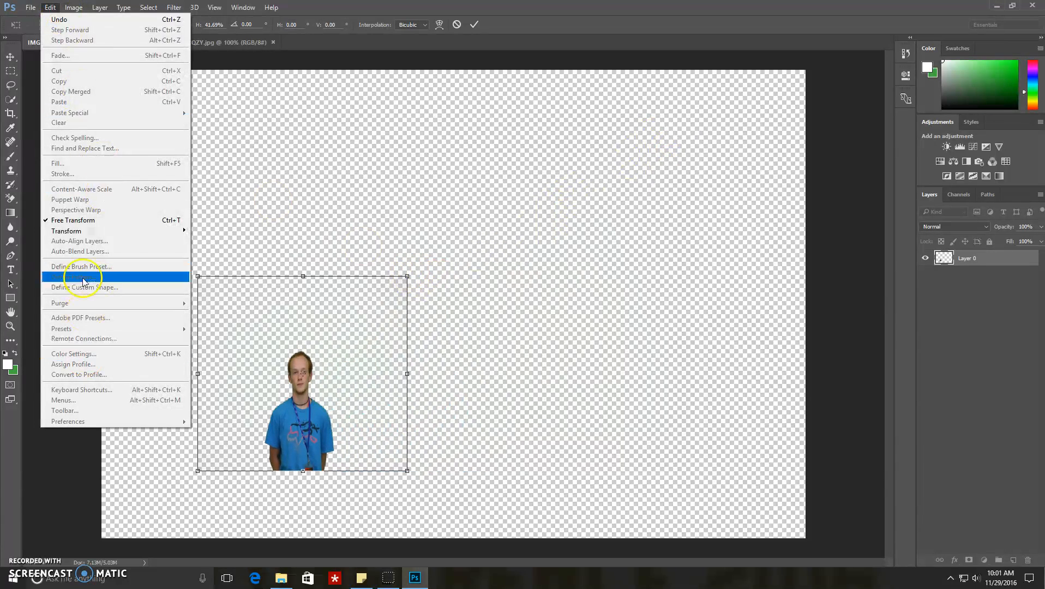
left_click(74, 7)
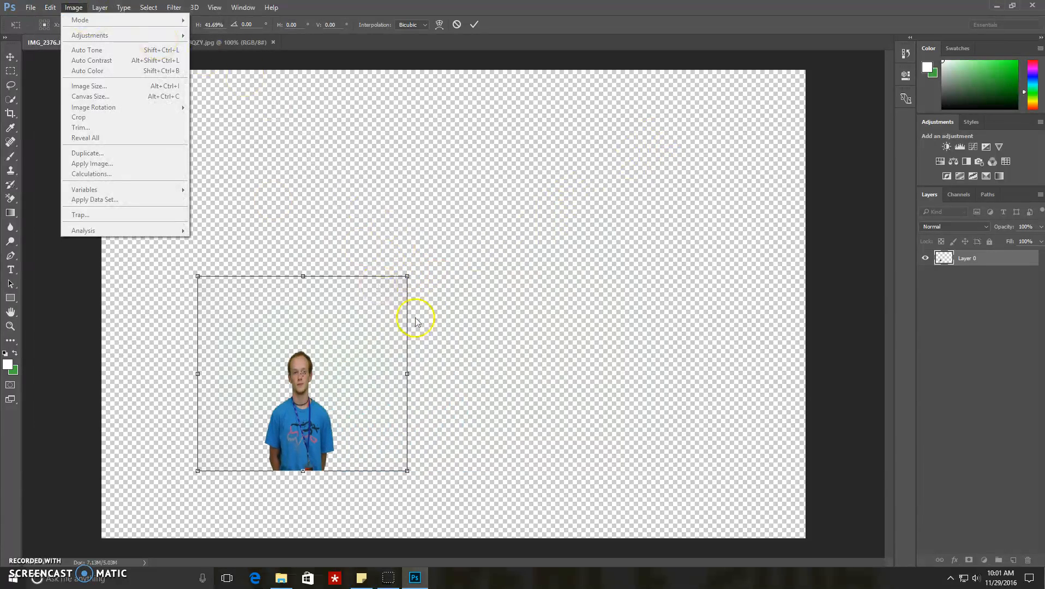
left_click(305, 429)
Step: Move the cutout toward the canvas's right side, shrink it to about 14% of its original size, and apply the transform
left_click_drag(314, 388, 645, 243)
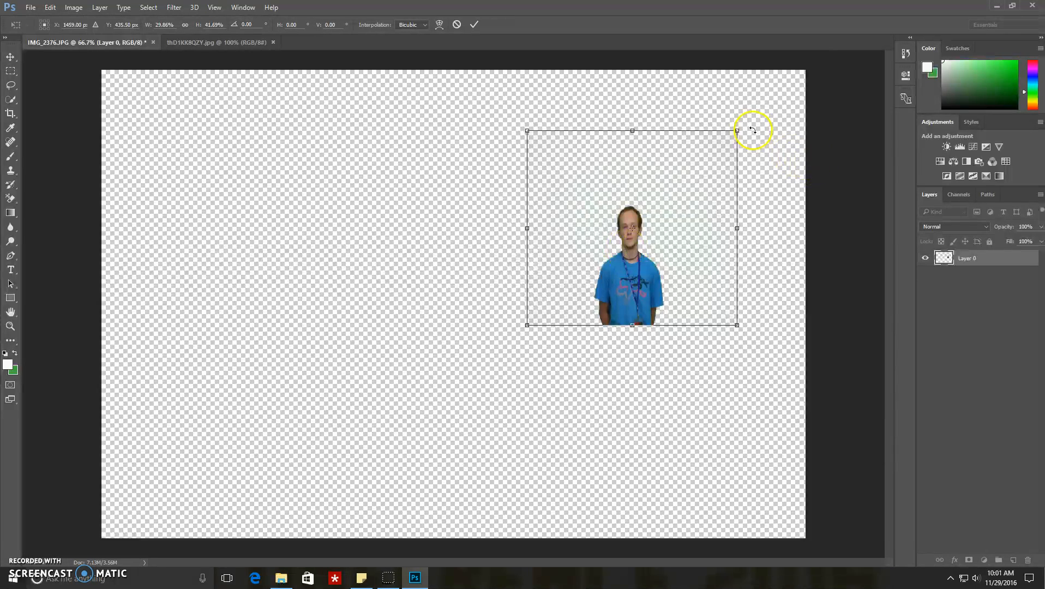
left_click_drag(738, 131, 623, 258)
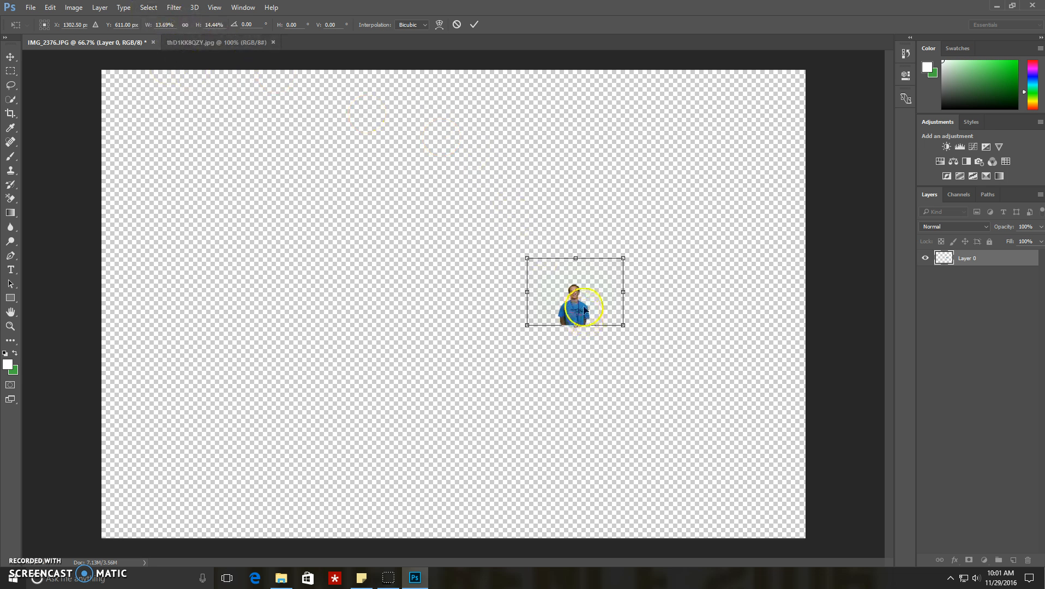
key("Return")
key("e")
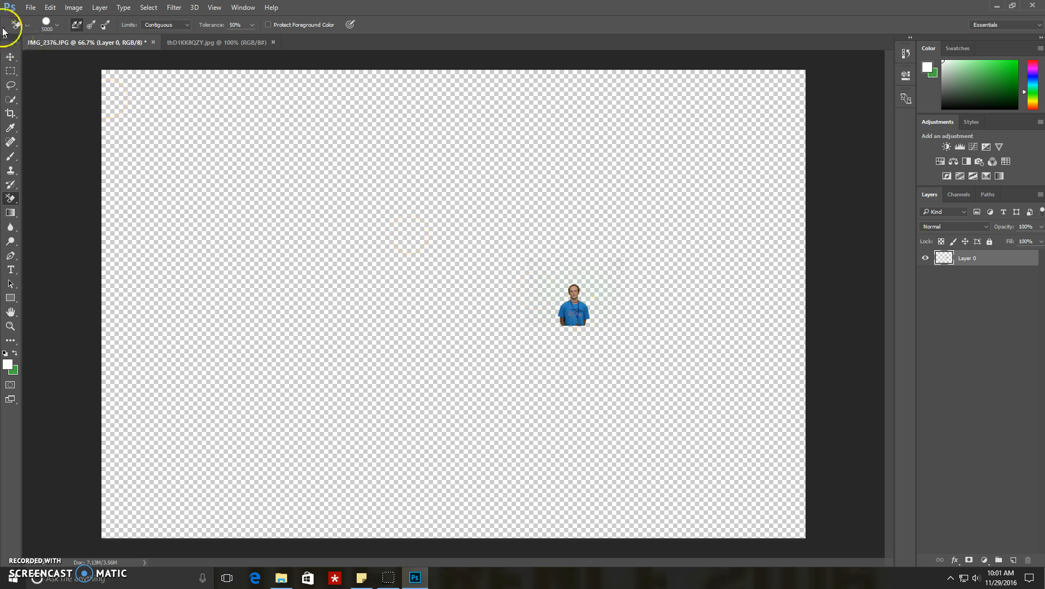
Step: Move the cutout person into the thD1KK8QZY document as a layer above the Minecraft background
left_click(10, 57)
left_click_drag(579, 321, 455, 336)
Step: Scale the person layer to about 50% and place it over the Minecraft character holding the light-blue sword
key("ctrl")
key("ctrl+t")
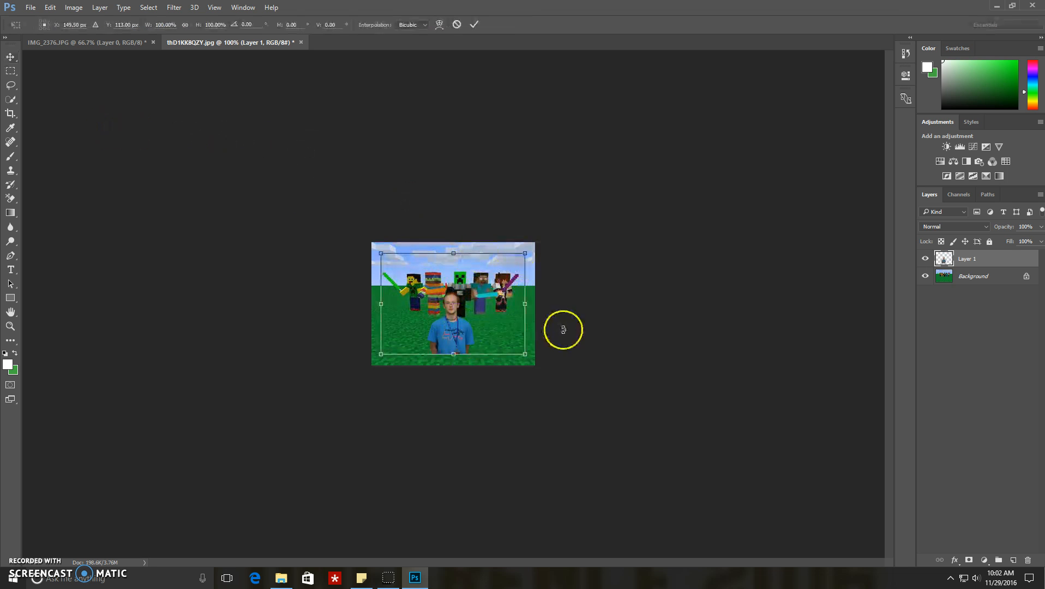
left_click_drag(525, 253, 453, 304)
left_click_drag(415, 340, 484, 281)
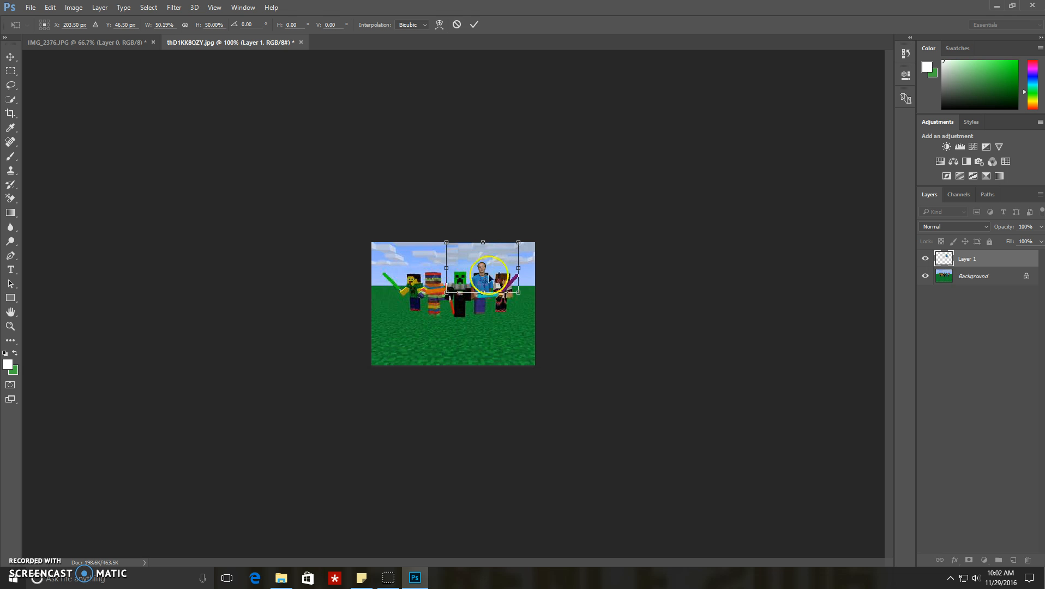
key("Return")
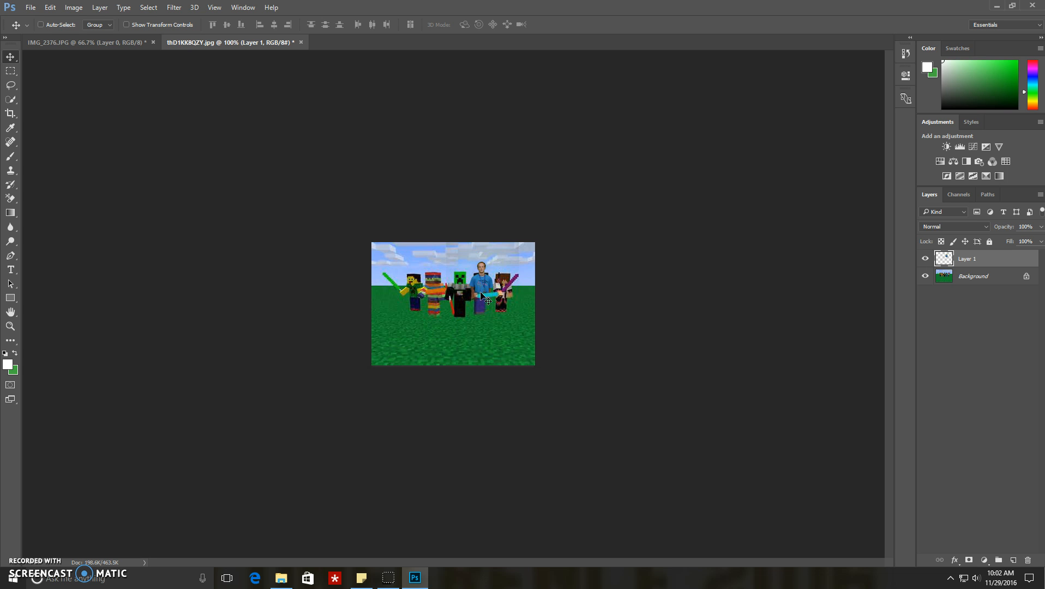
Step: Paint over the character's black head showing behind the person with the Brush, using a grey-blue sampled from the clouds
key("ctrl+plus")
key("ctrl+plus")
key("ctrl+plus")
key("ctrl+plus")
key("ctrl+plus")
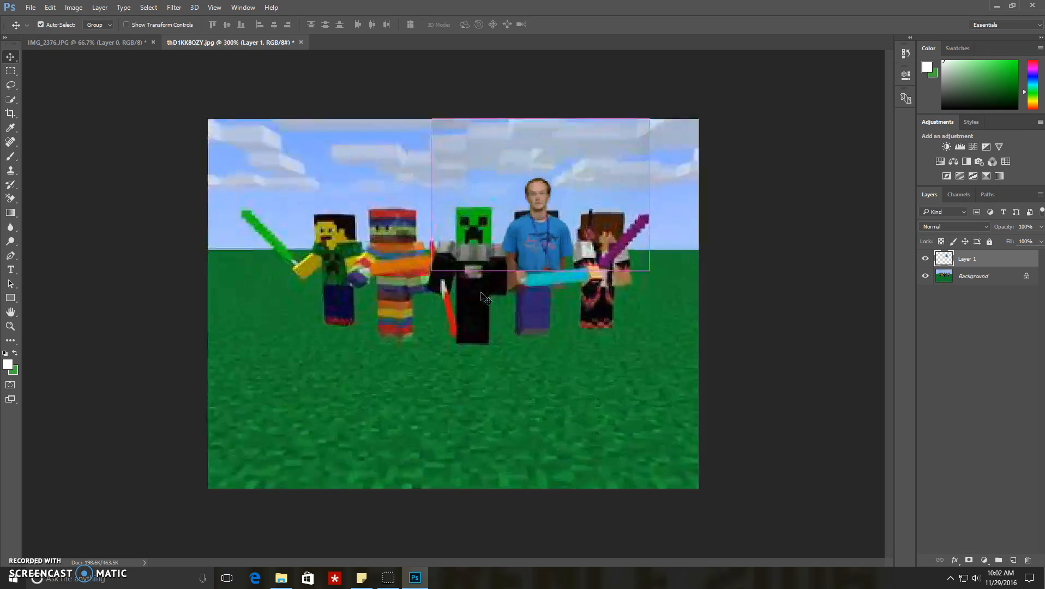
key("ctrl+plus")
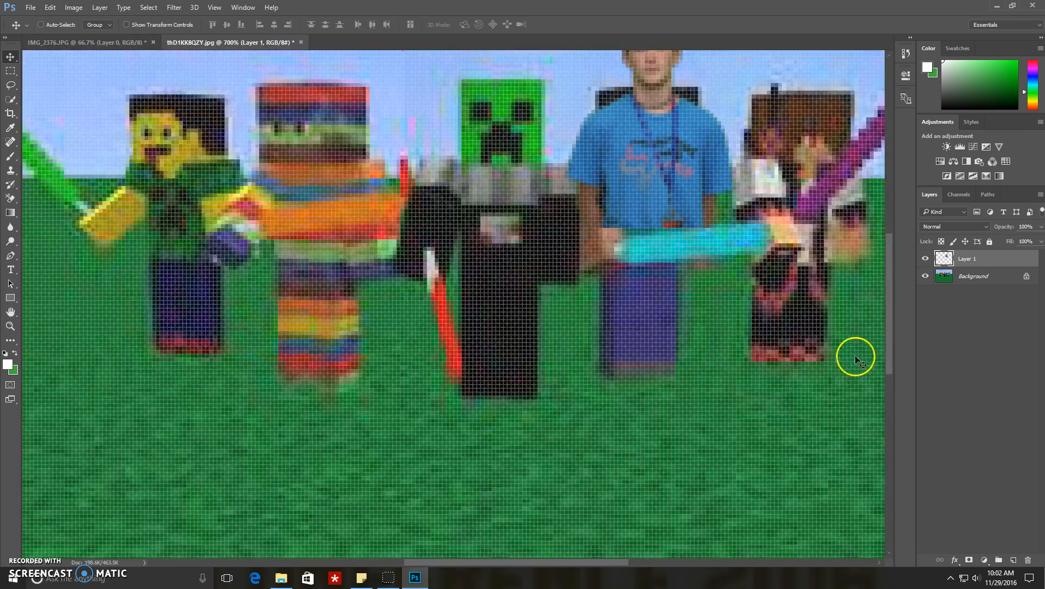
left_click_drag(892, 326, 882, 275)
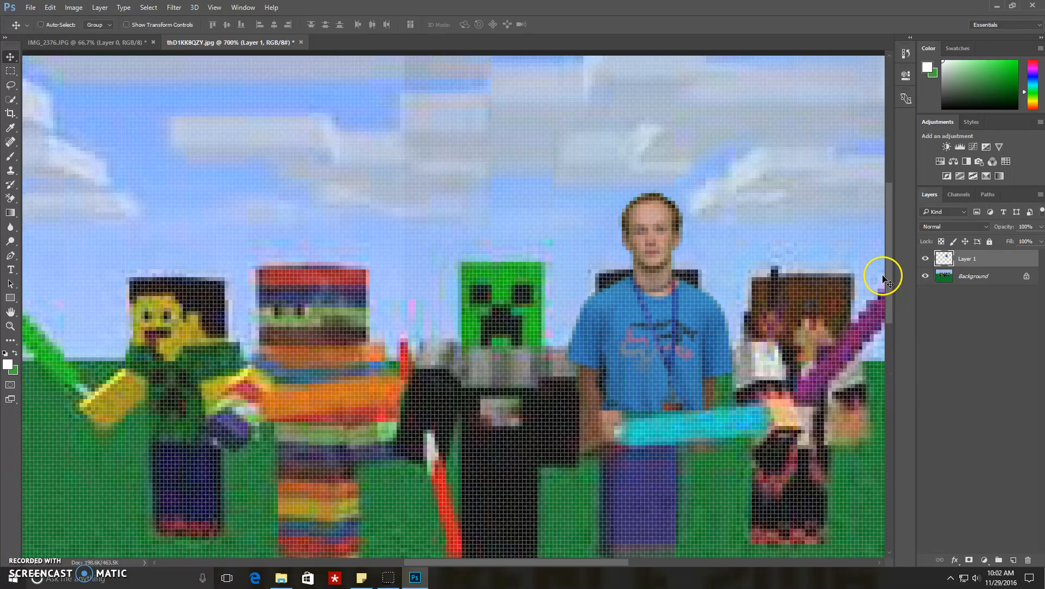
left_click(10, 128)
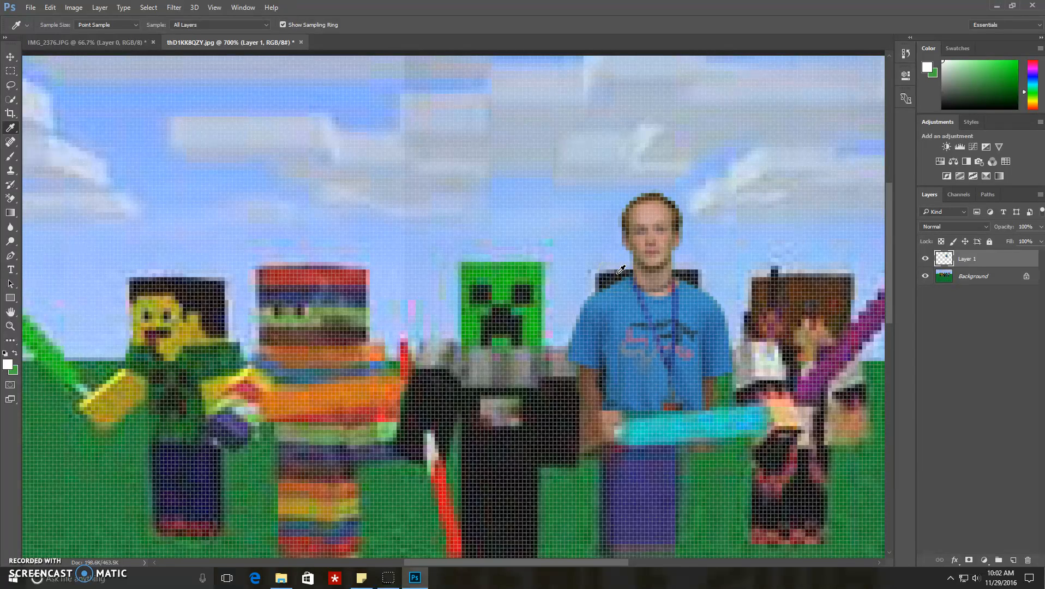
left_click(658, 97)
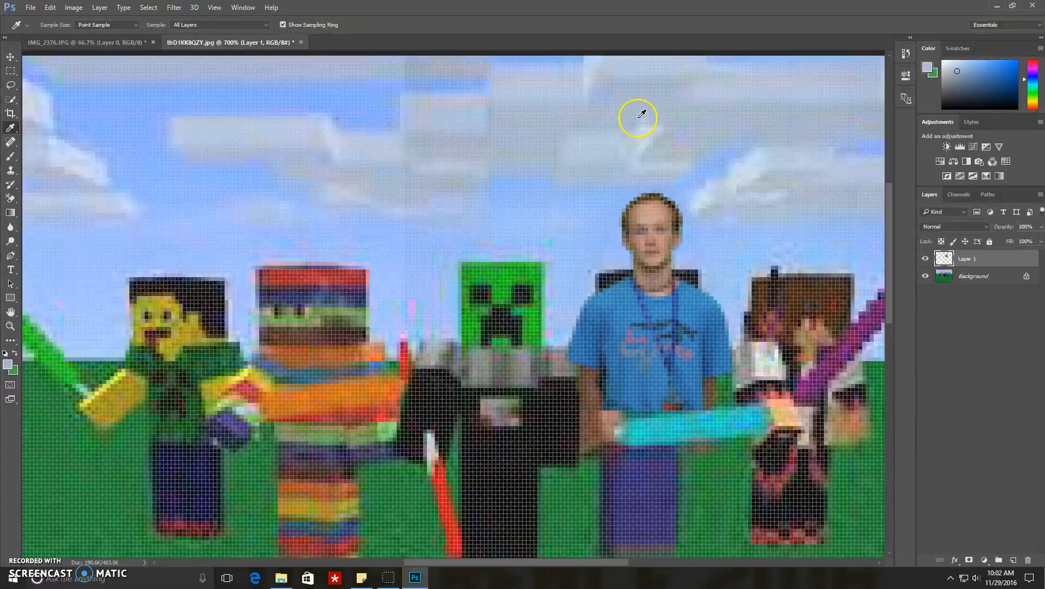
left_click(12, 157)
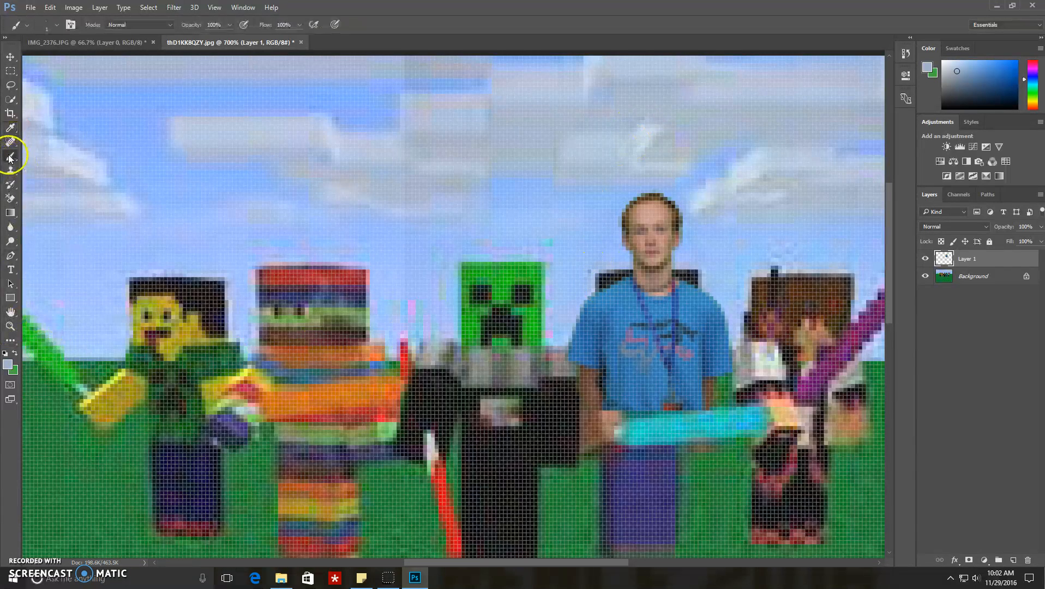
mouse_move(625, 273)
left_mouse_down()
mouse_move(590, 294)
mouse_move(632, 276)
mouse_move(611, 270)
mouse_move(591, 285)
mouse_move(597, 290)
mouse_move(621, 272)
mouse_move(584, 271)
mouse_move(598, 264)
mouse_move(618, 264)
mouse_move(580, 292)
mouse_move(621, 268)
mouse_move(683, 283)
mouse_move(690, 282)
left_mouse_up()
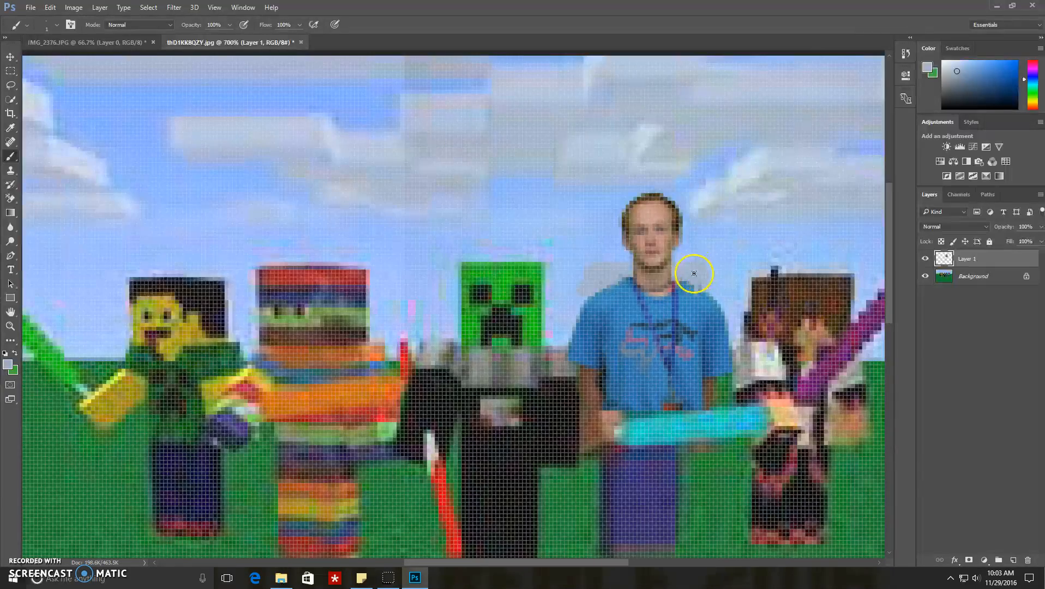
key("ctrl+minus")
key("ctrl+minus")
key("ctrl+minus")
key("ctrl+minus")
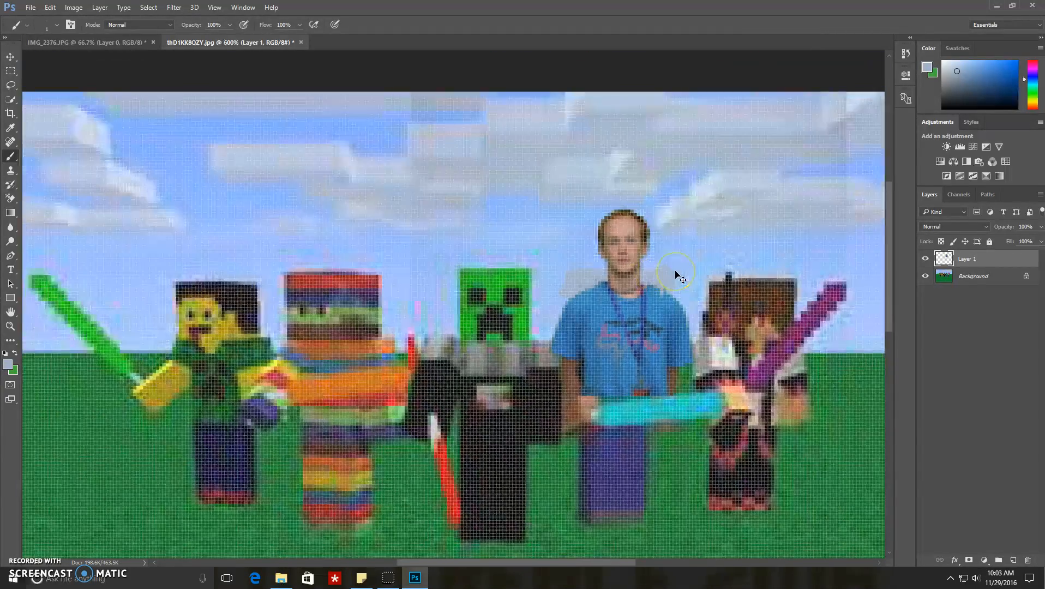
Step: Quick-export the finished composite as a PNG named "thD1KK8QZY 7" in the Pictures folder
key("ctrl+minus")
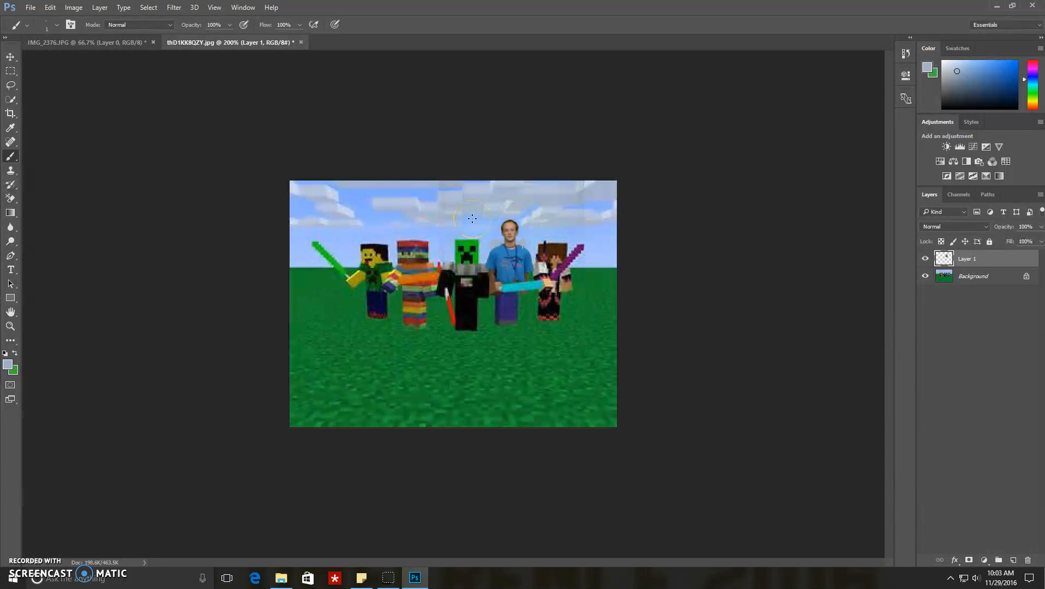
left_click(31, 8)
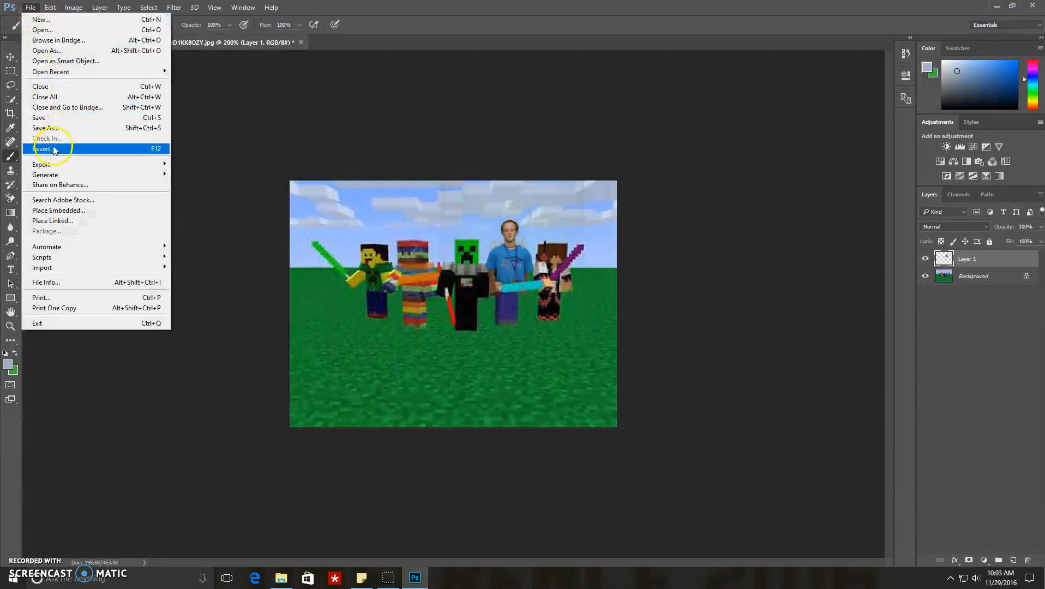
mouse_move(76, 166)
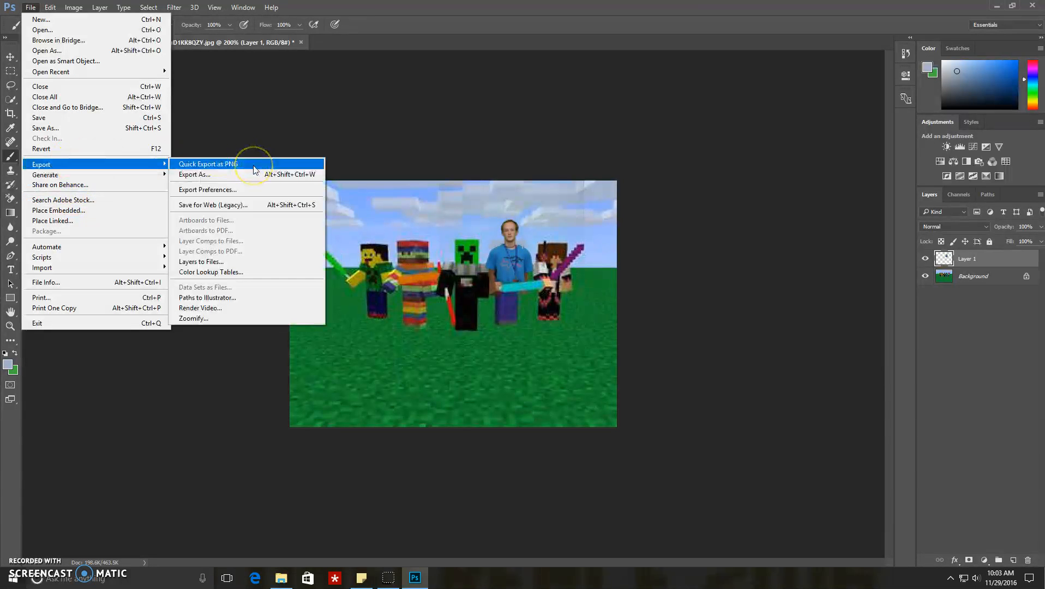
left_click(255, 169)
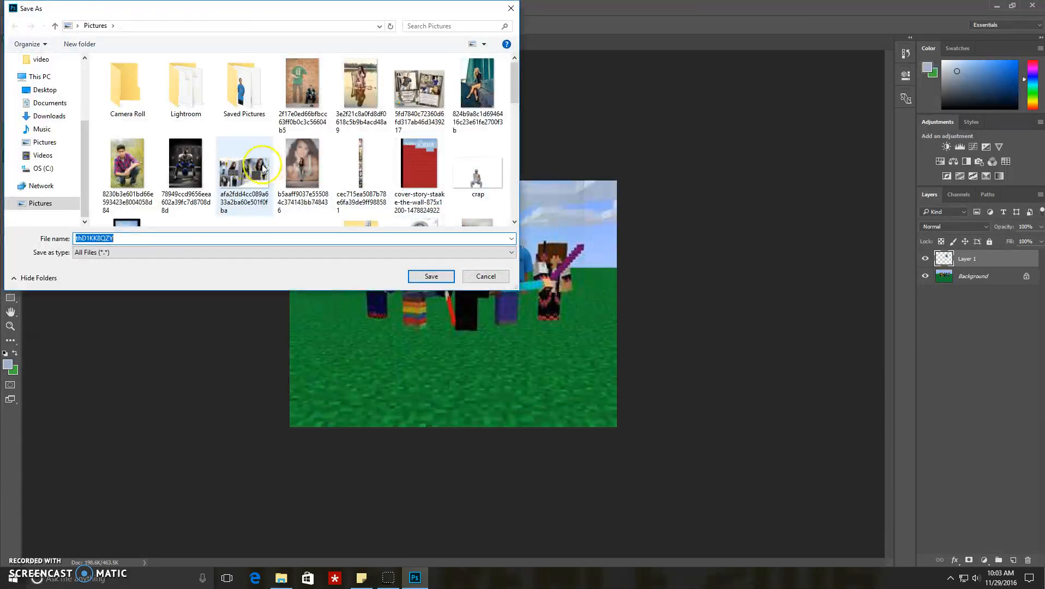
left_click(137, 238)
double_click(126, 238)
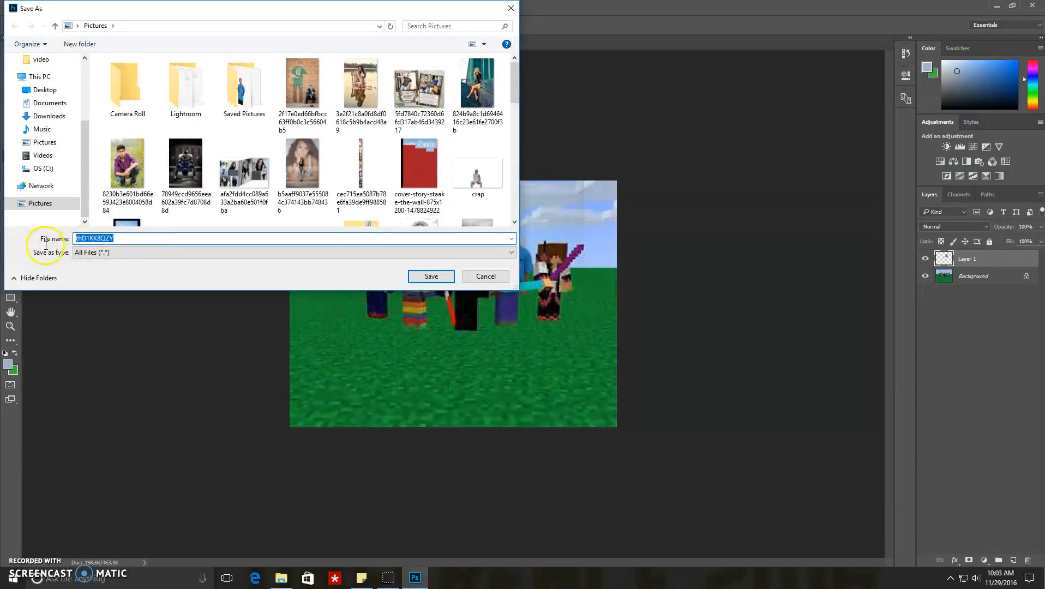
scroll(211, 173, "down", 5)
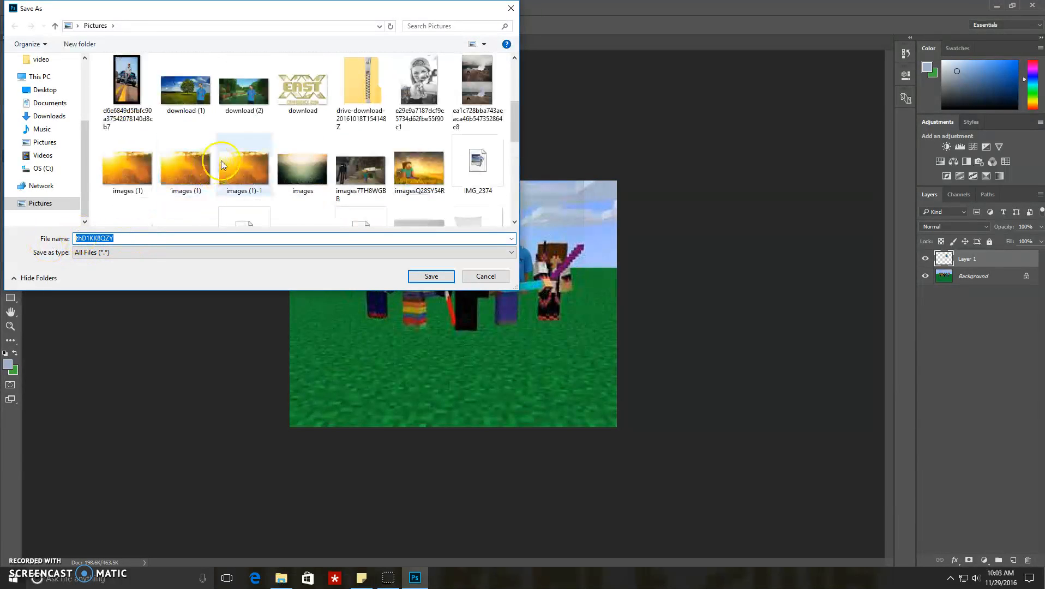
scroll(211, 174, "down", 10)
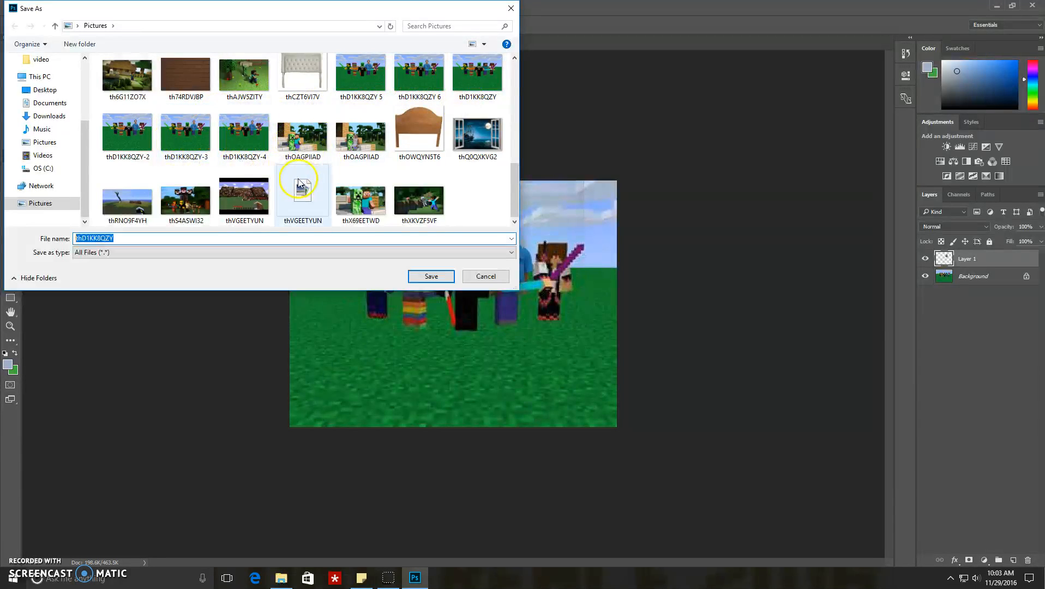
scroll(298, 180, "up", 2)
scroll(400, 200, "down", 2)
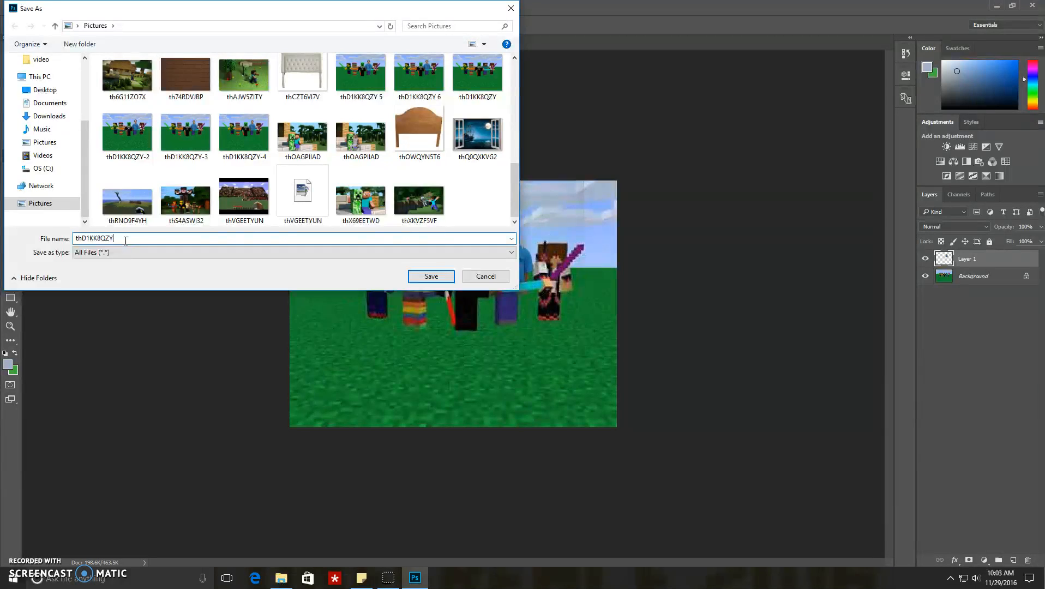
type("7")
left_click(432, 277)
Step: Switch to File Explorer, view the exported thD1KK8QZY 7 image from the Pictures folder, and close the photo viewer
key("alt+Tab")
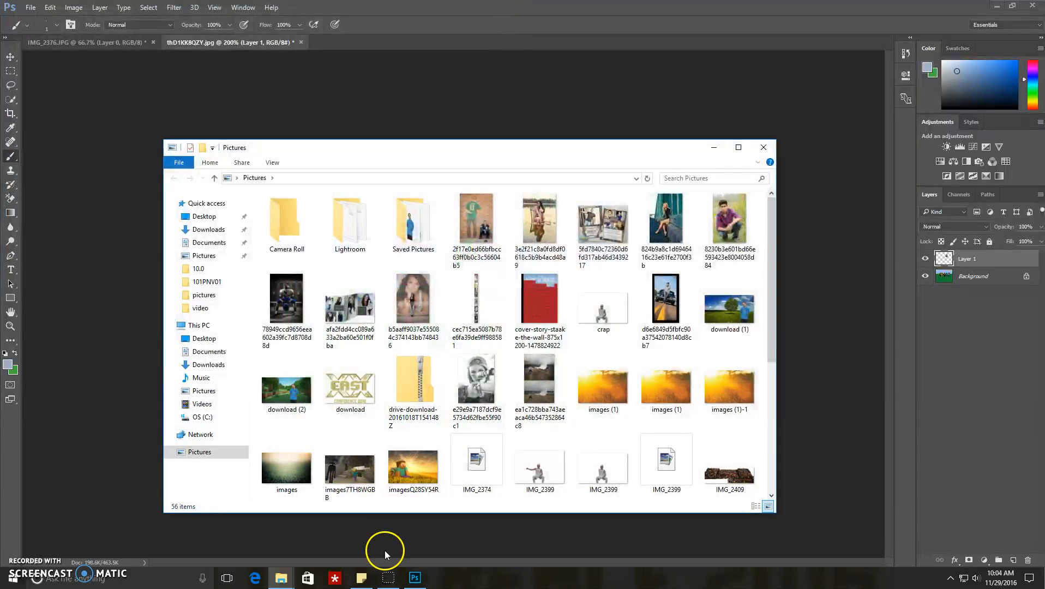
scroll(547, 301, "down", 3)
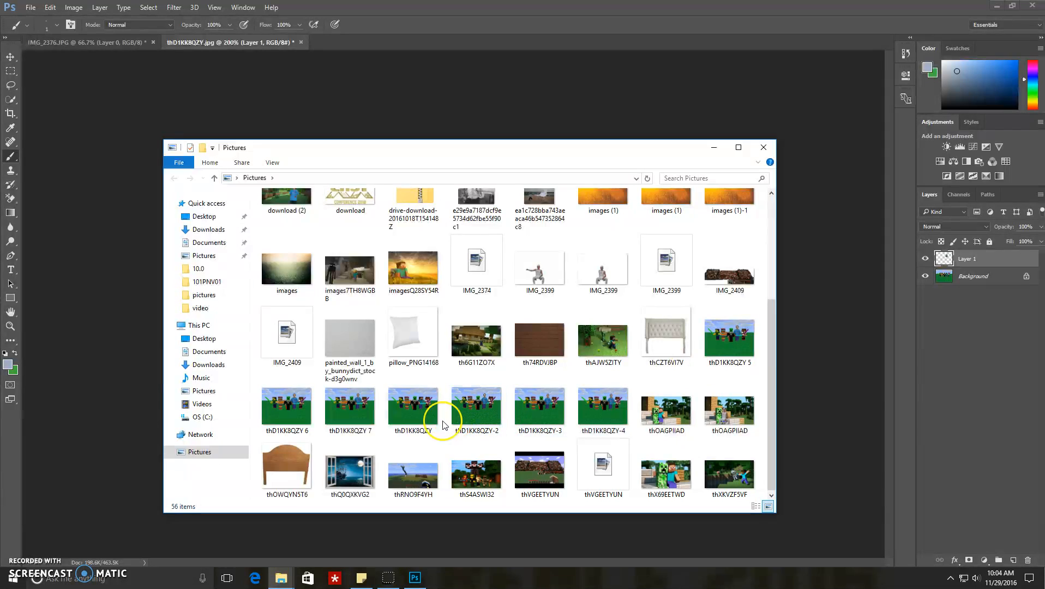
double_click(347, 408)
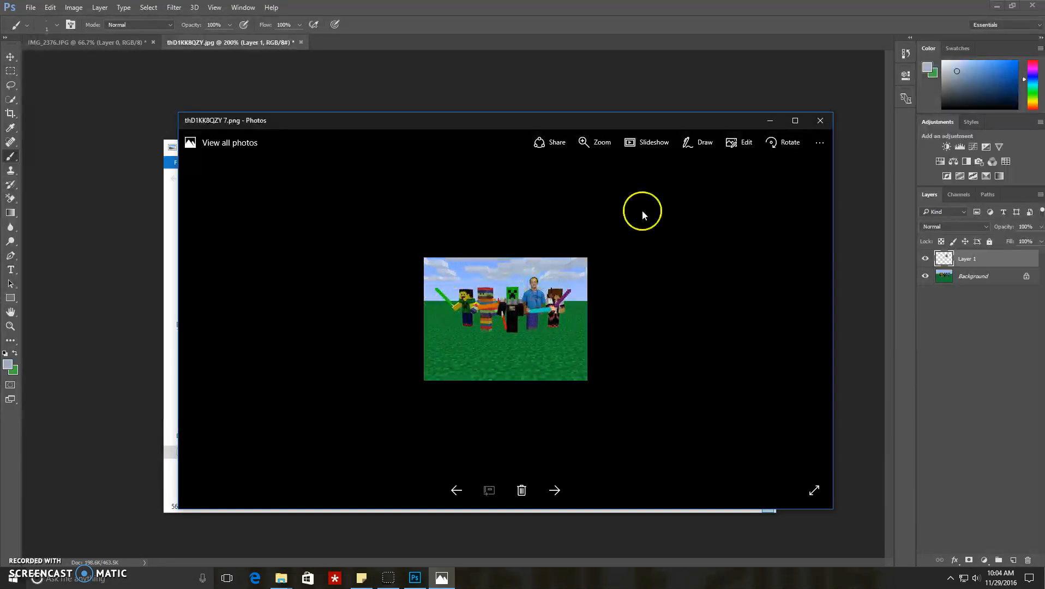
left_click(824, 122)
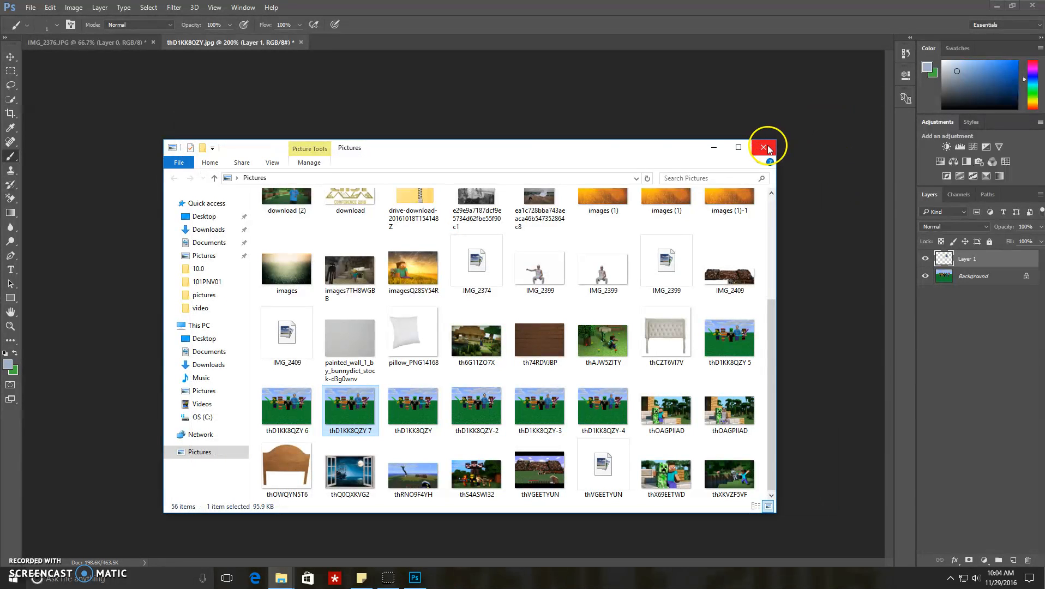